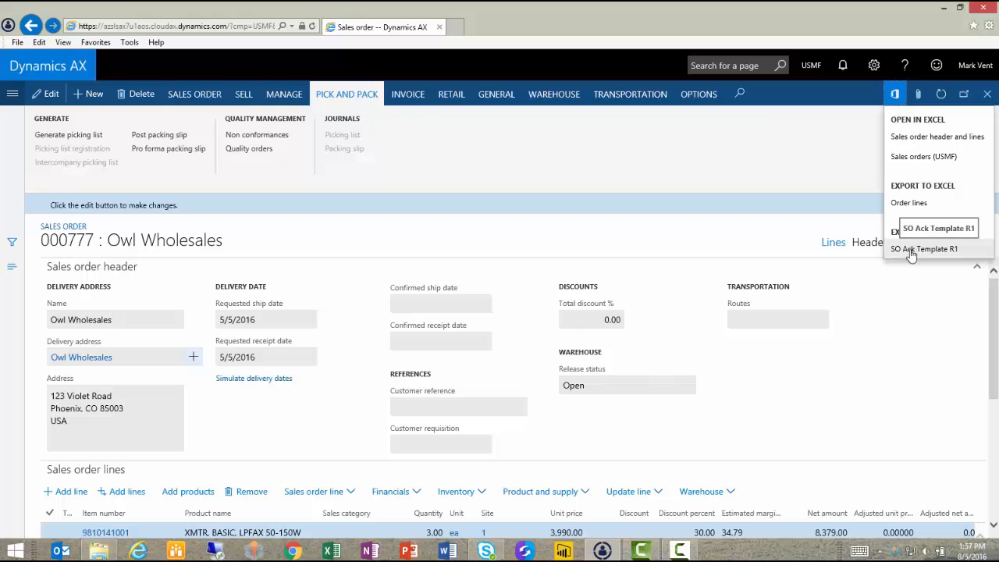
# - Export the sales order to Word using the SO Ack Template R1, then download and open the document
pyautogui.click(911, 252)
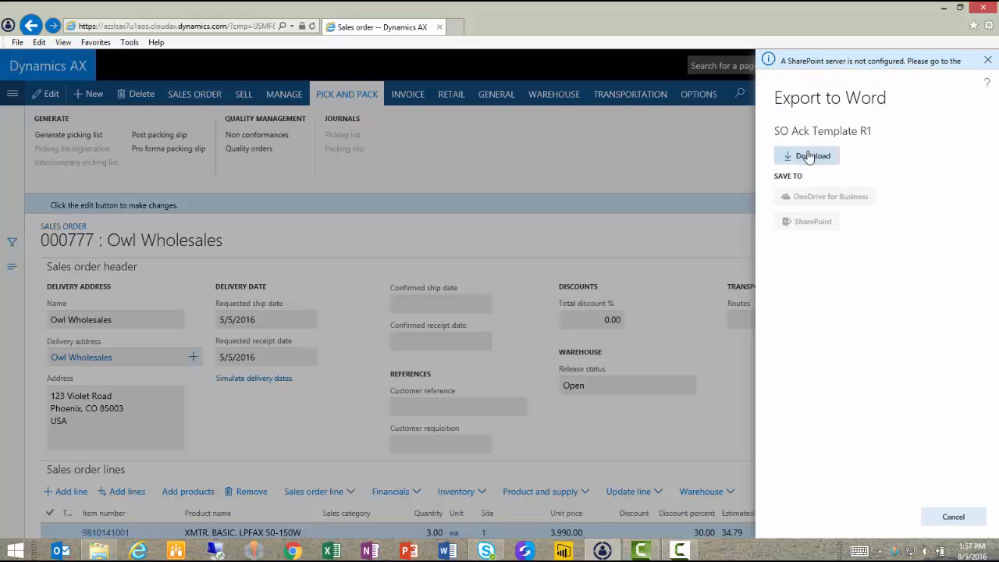
pyautogui.click(806, 158)
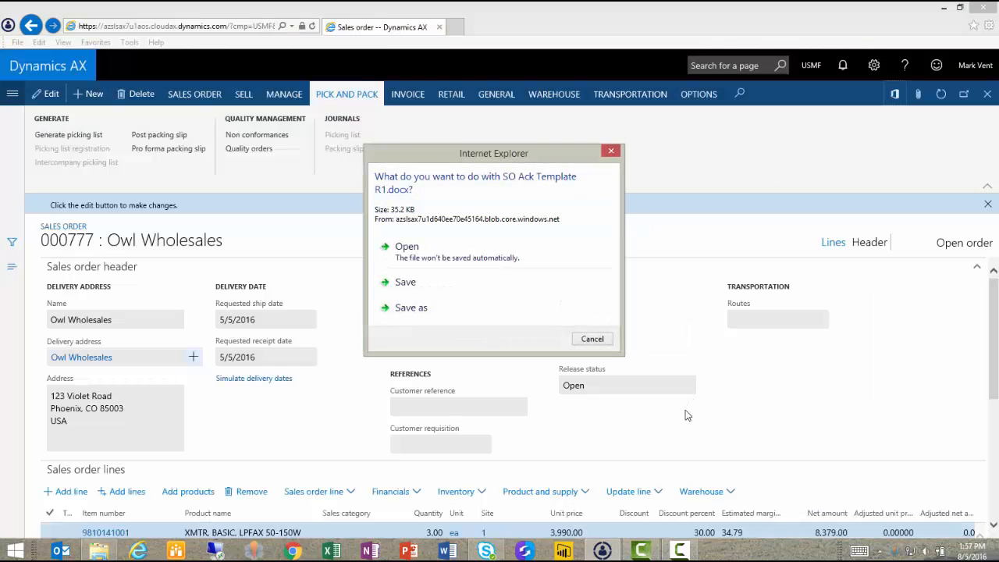
pyautogui.click(415, 250)
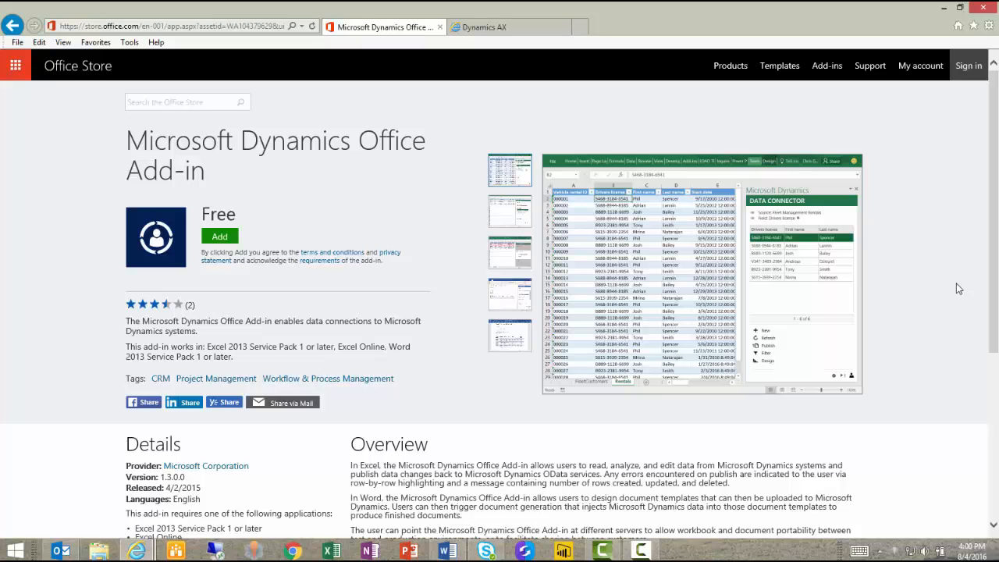
# - Review the Microsoft Dynamics Office Add-in's overview in the Office Store for its OData service and Office version requirements
pyautogui.moveTo(992, 267); pyautogui.dragTo(986, 383)
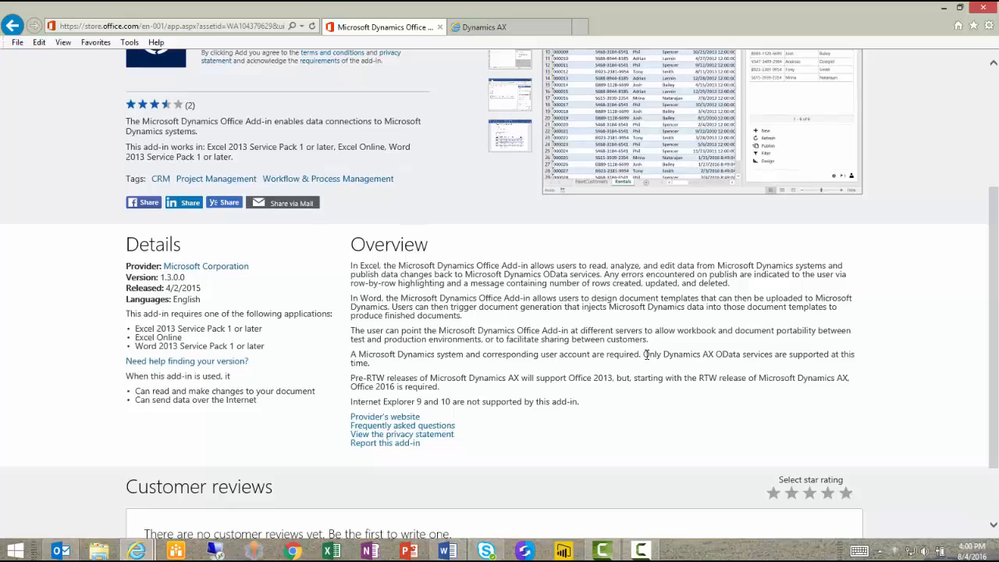
pyautogui.moveTo(645, 354); pyautogui.dragTo(762, 356)
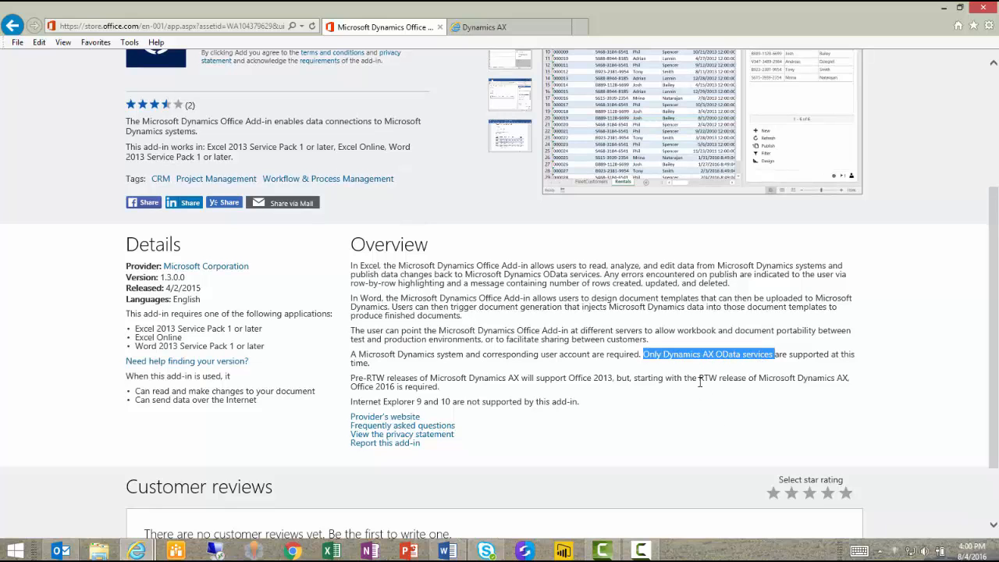
pyautogui.moveTo(699, 379); pyautogui.dragTo(724, 387)
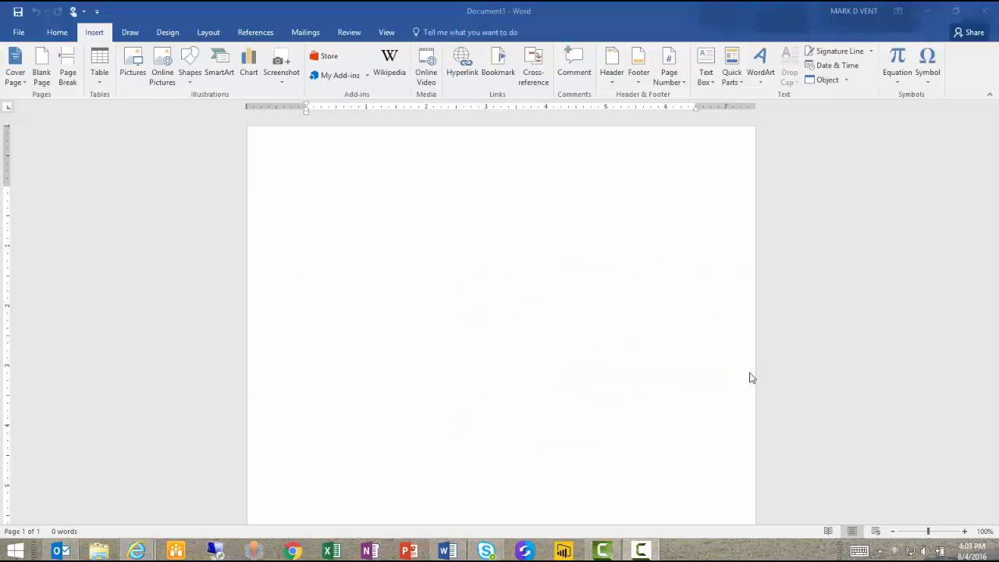
# - In Word, search the Office Add-ins store for "dynamics" and add the Microsoft Dynamics Office Add-in
pyautogui.click(356, 77)
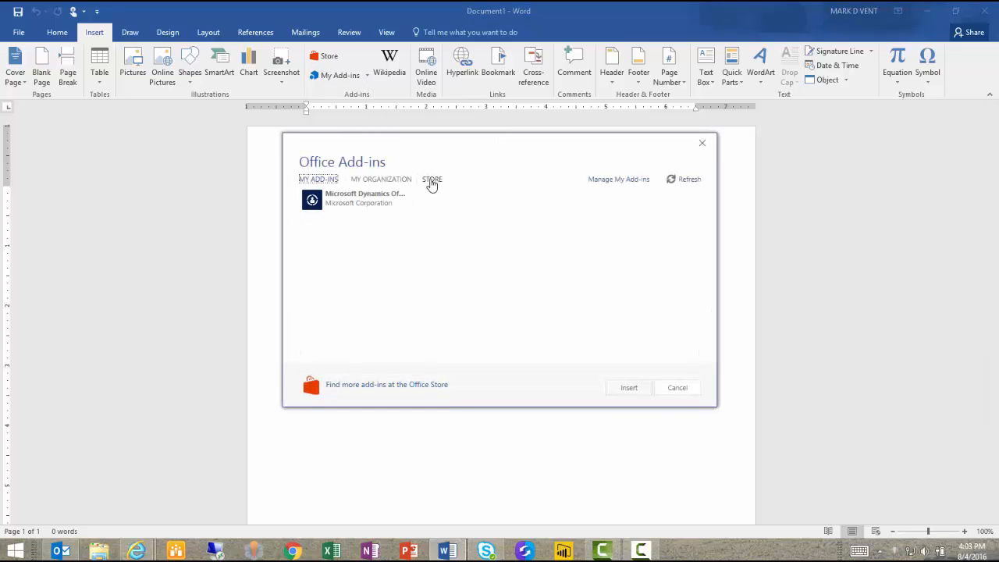
pyautogui.click(432, 180)
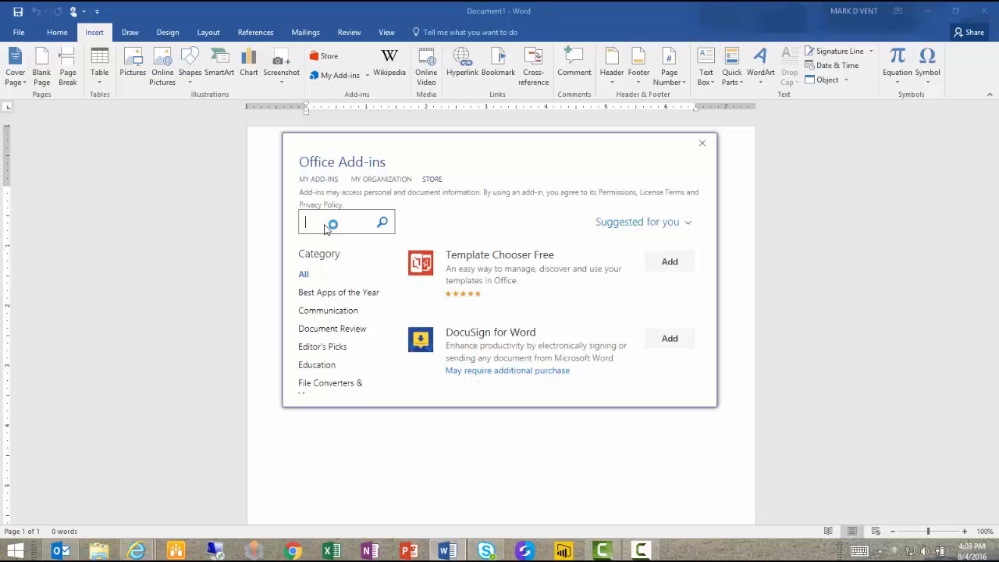
pyautogui.write('dynamics')
pyautogui.press('Return')
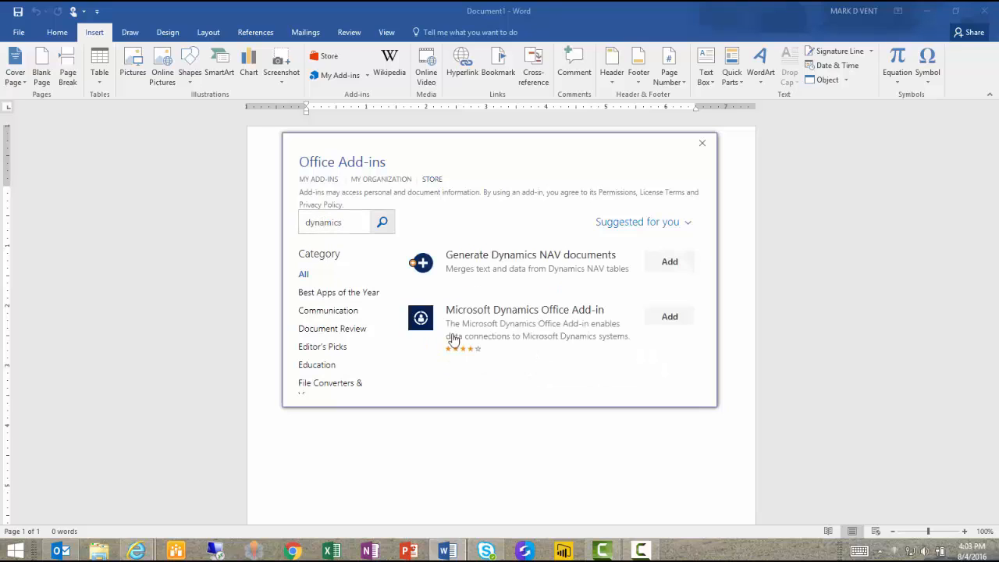
pyautogui.click(521, 340)
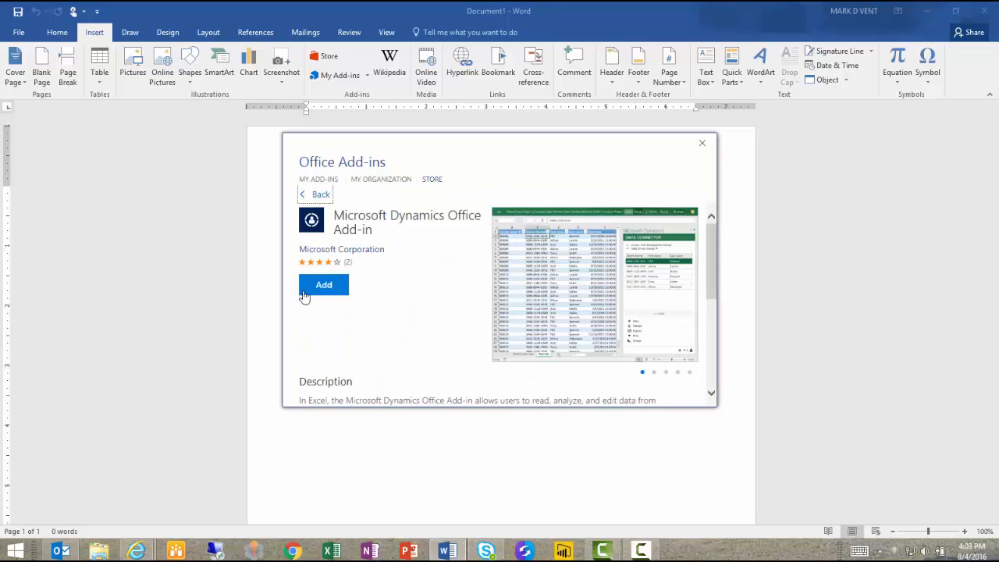
pyautogui.click(339, 286)
# - Check the trusted add-in catalog addresses in Word's Trust Center and confirm the settings
pyautogui.click(367, 75)
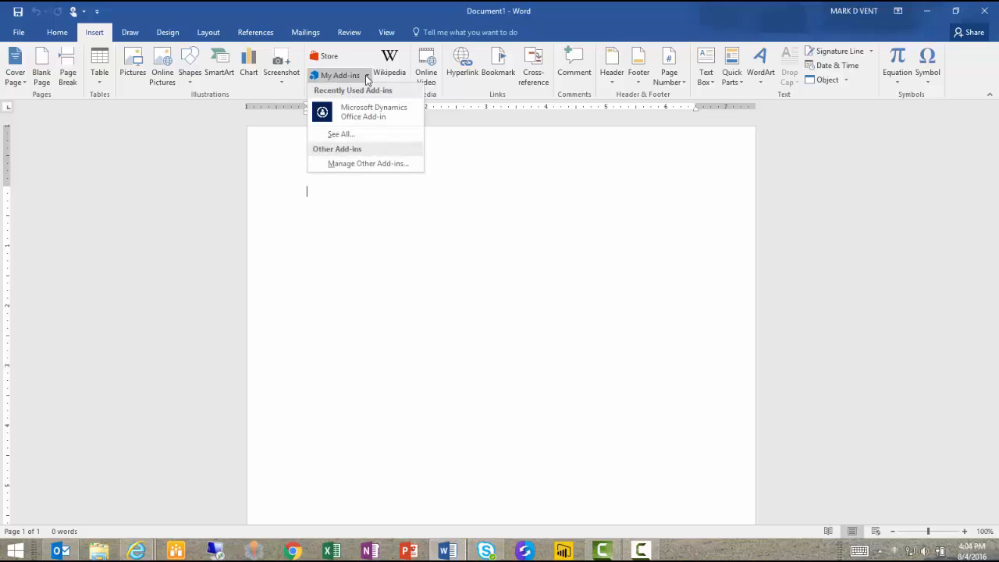
pyautogui.click(362, 165)
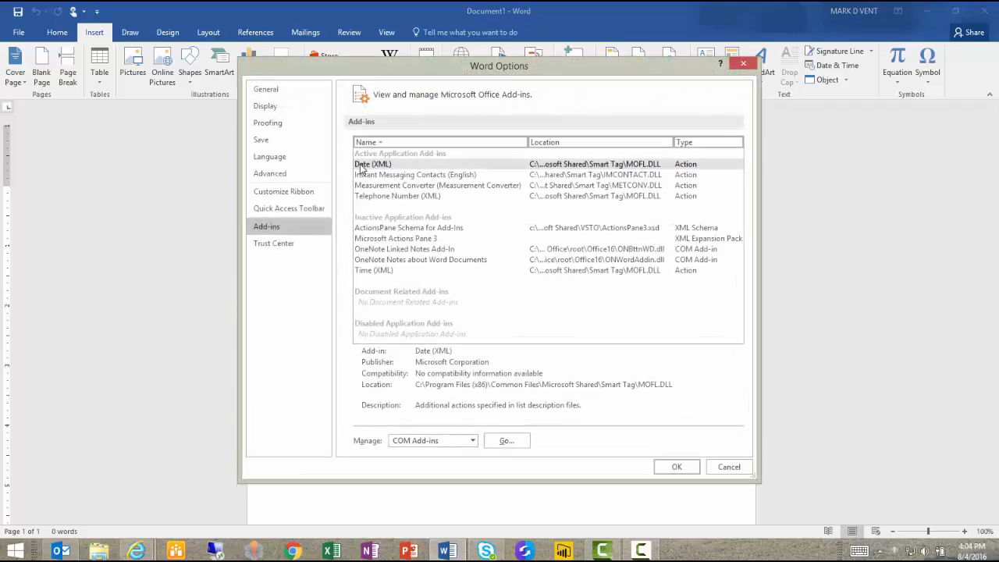
pyautogui.click(280, 248)
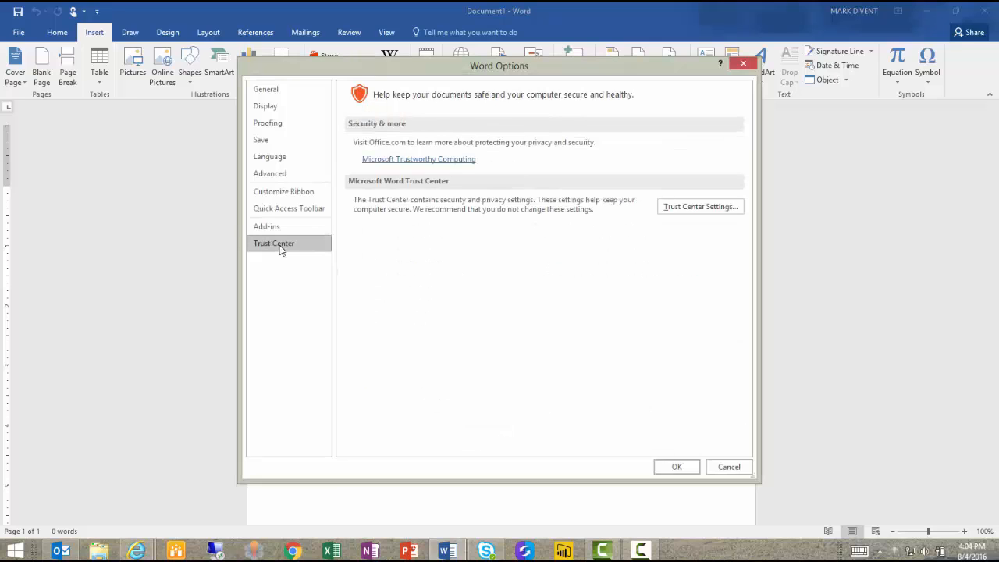
pyautogui.click(680, 208)
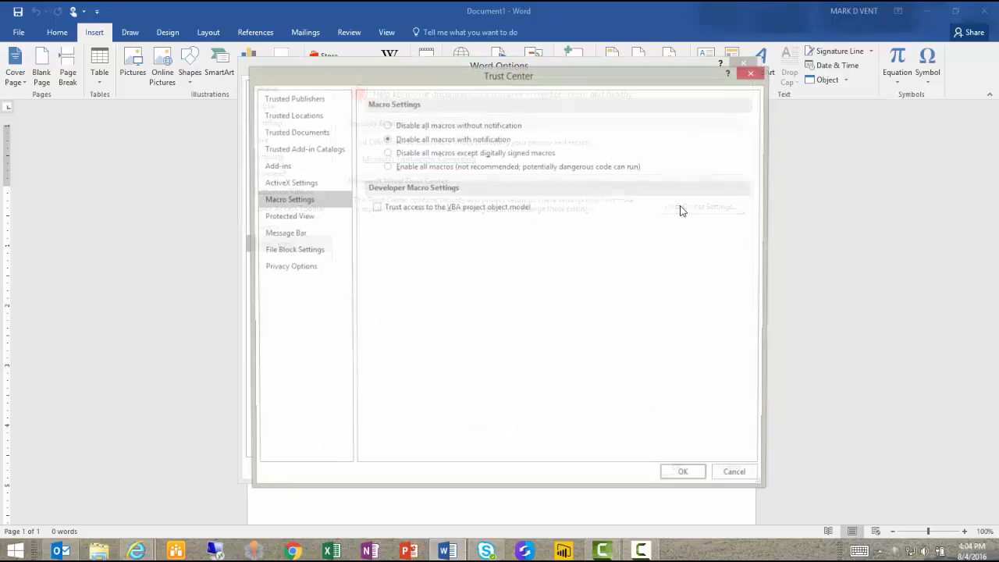
pyautogui.click(295, 150)
pyautogui.click(432, 224)
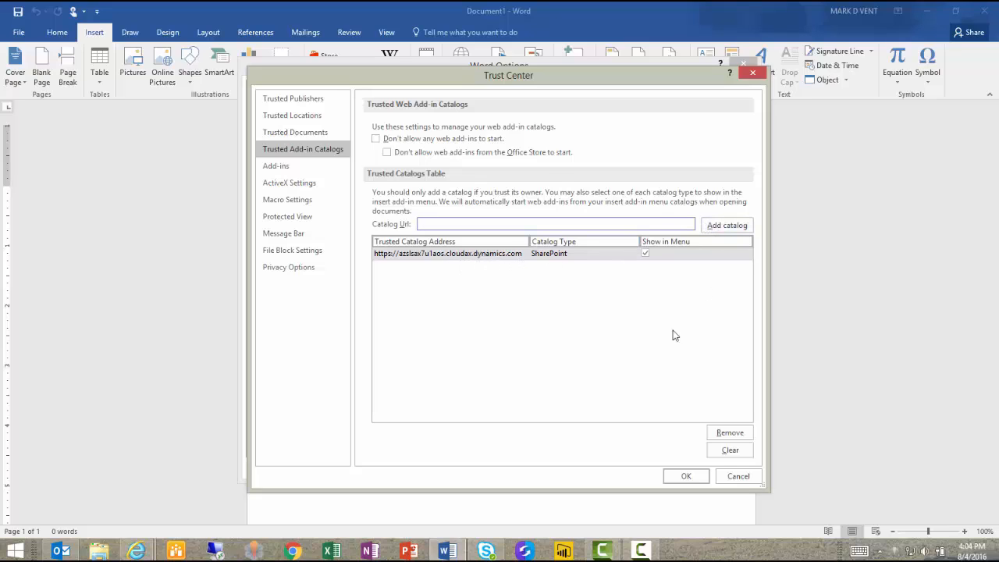
pyautogui.click(687, 475)
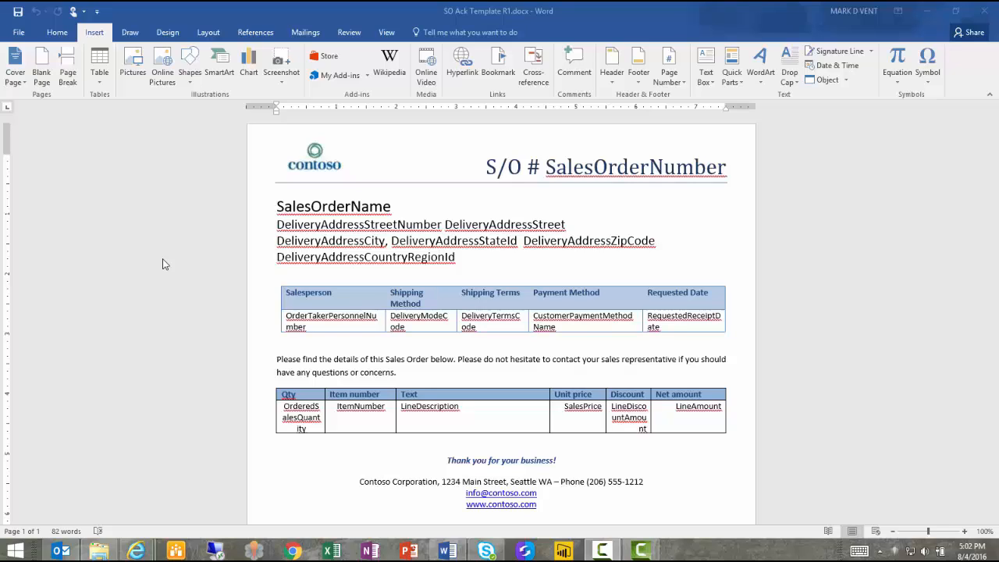
# - Open the Microsoft Dynamics Office Add-in in the SO Ack Template R1 document and widen its pane
pyautogui.click(354, 75)
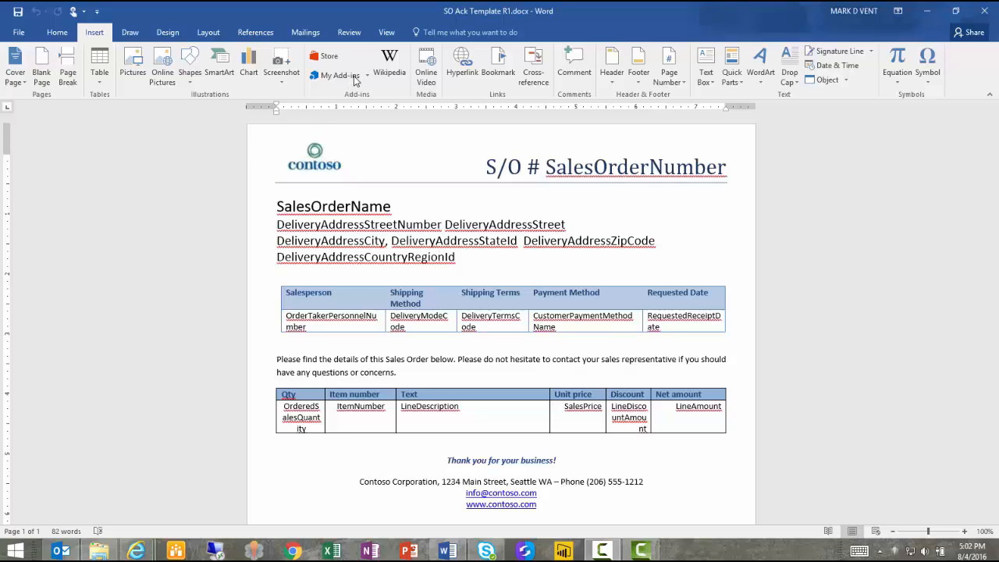
pyautogui.click(368, 76)
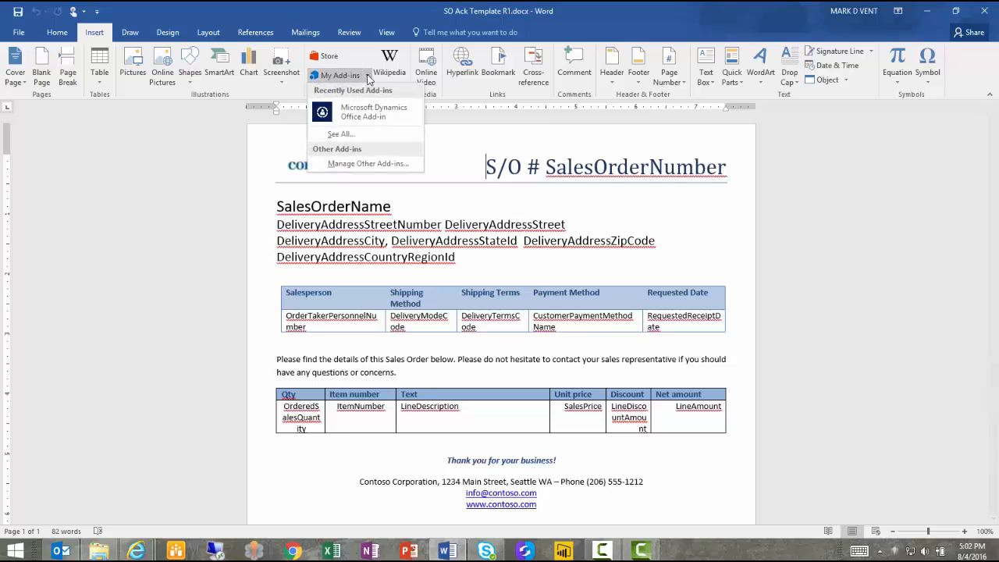
pyautogui.click(352, 113)
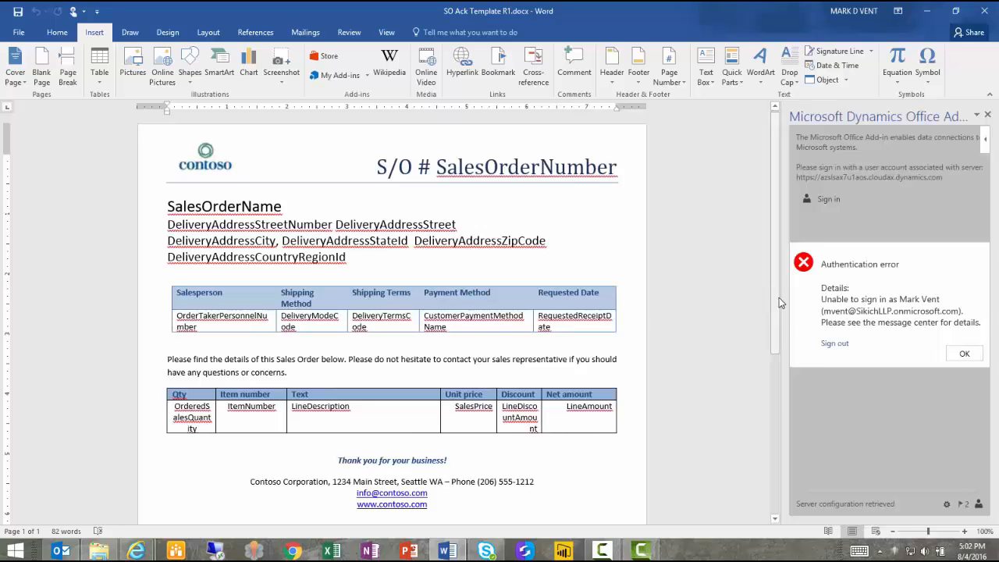
pyautogui.moveTo(779, 297); pyautogui.dragTo(672, 304)
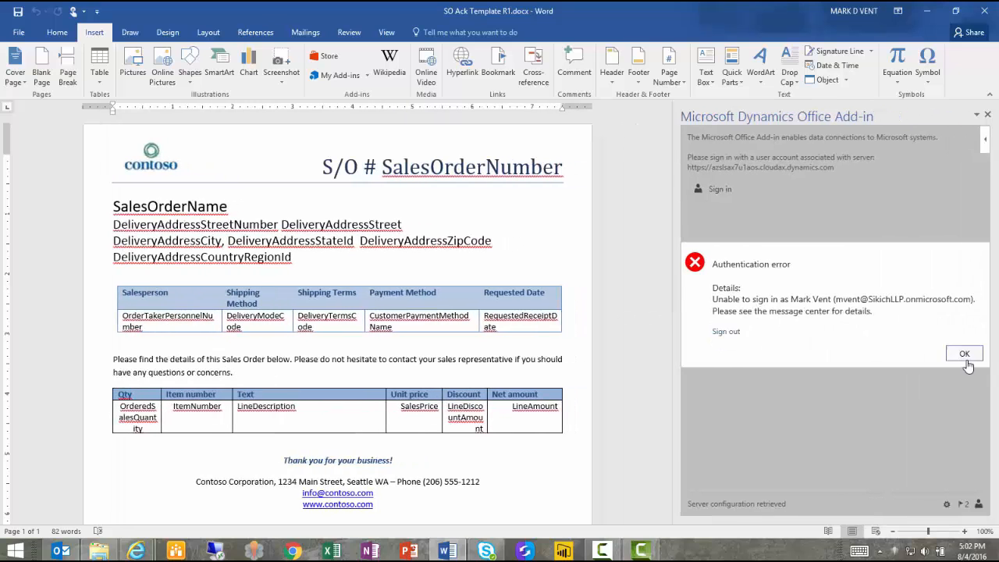
# - Dismiss the authentication error and sign in to the add-in with the first listed work account
pyautogui.click(963, 355)
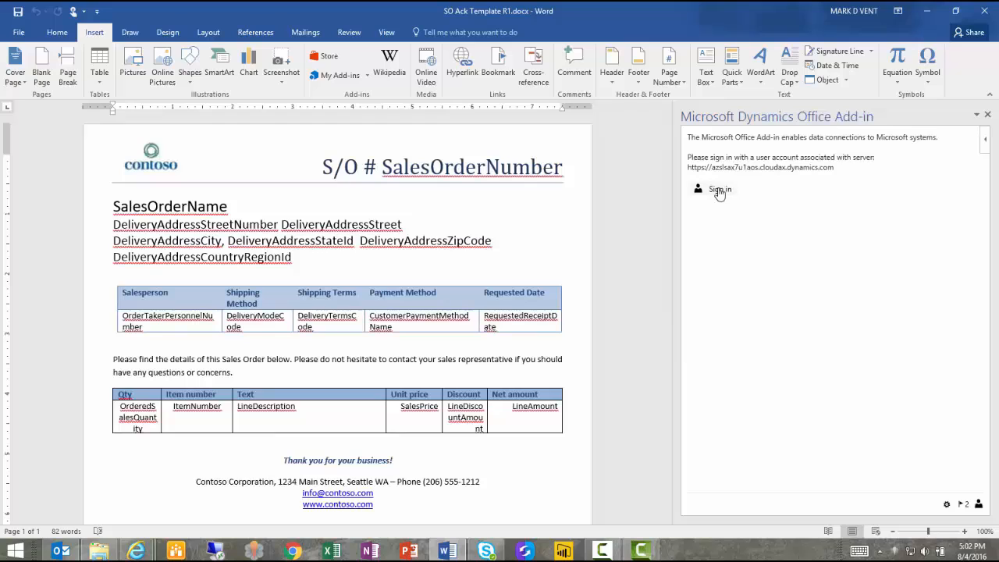
pyautogui.click(716, 190)
pyautogui.click(784, 256)
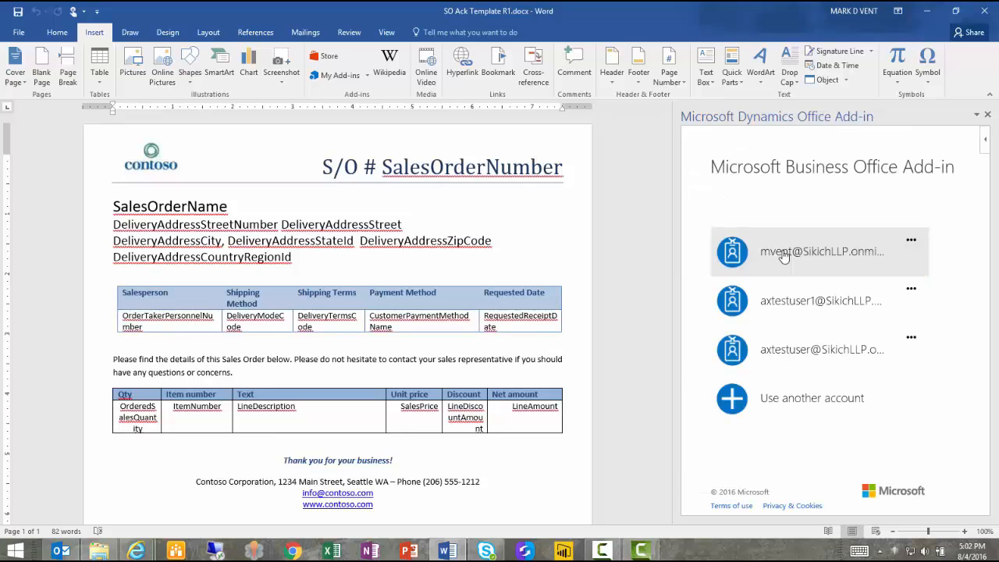
pyautogui.press('Return')
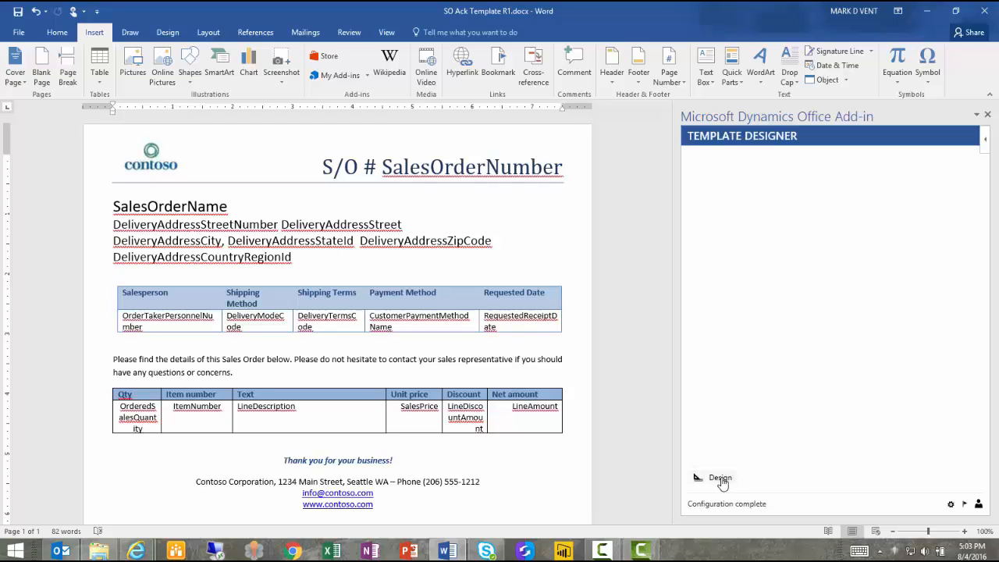
# - Open the template's design and insert an empty line between the salesperson table and the introductory paragraph
pyautogui.click(720, 480)
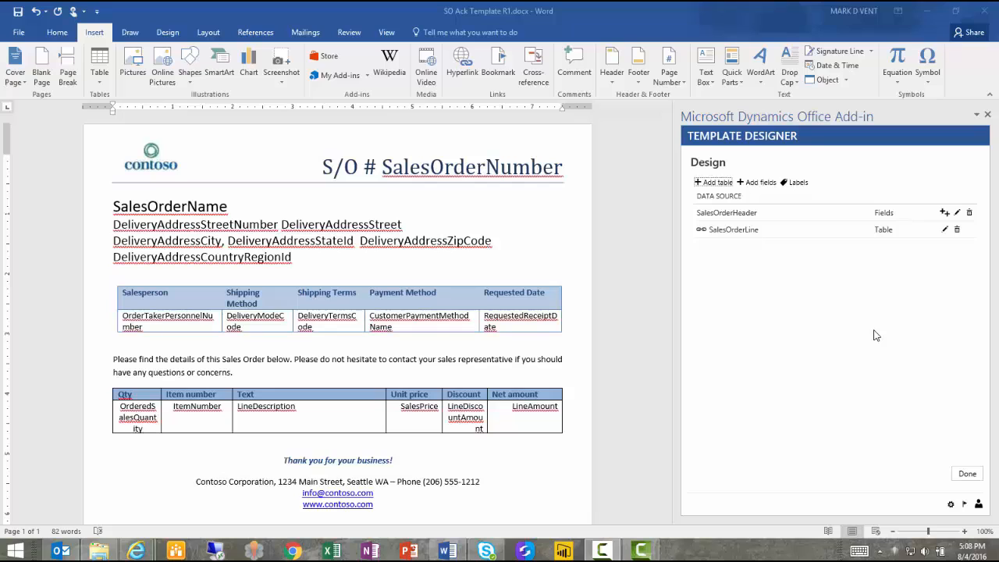
pyautogui.click(117, 344)
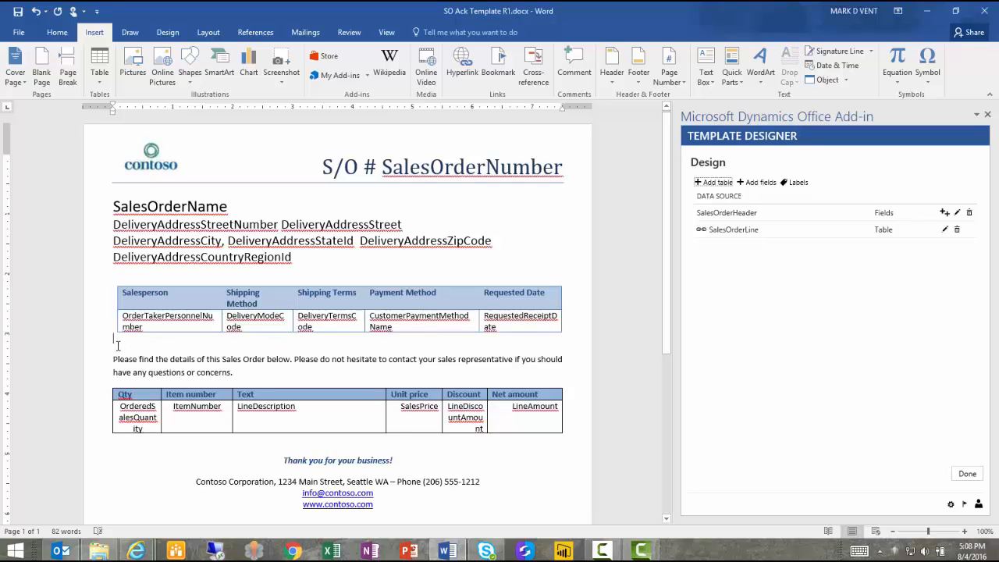
pyautogui.press('Return')
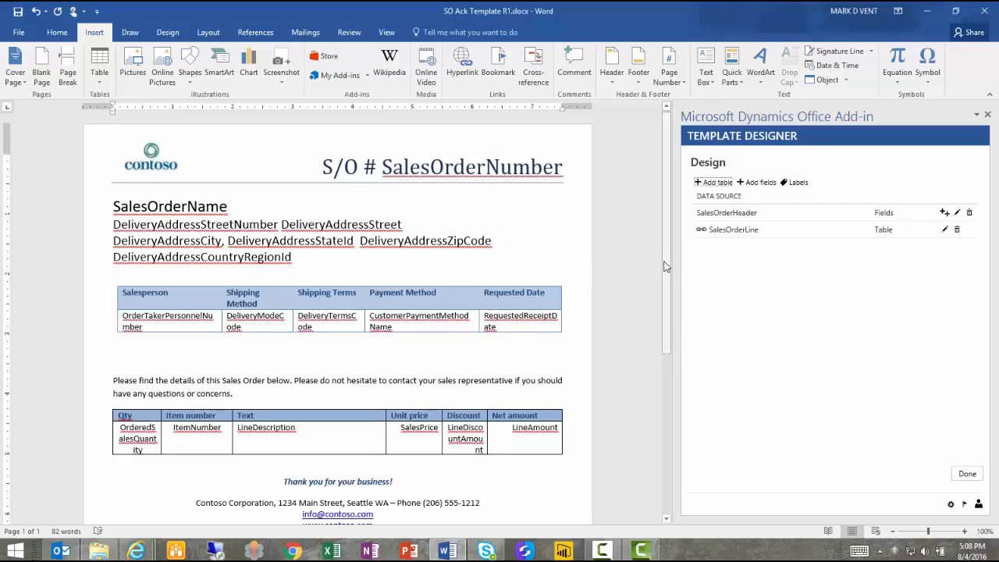
# - Edit the SalesOrderHeader data source and insert the CustomerRequisitionNumber field's label on the empty line
pyautogui.click(958, 213)
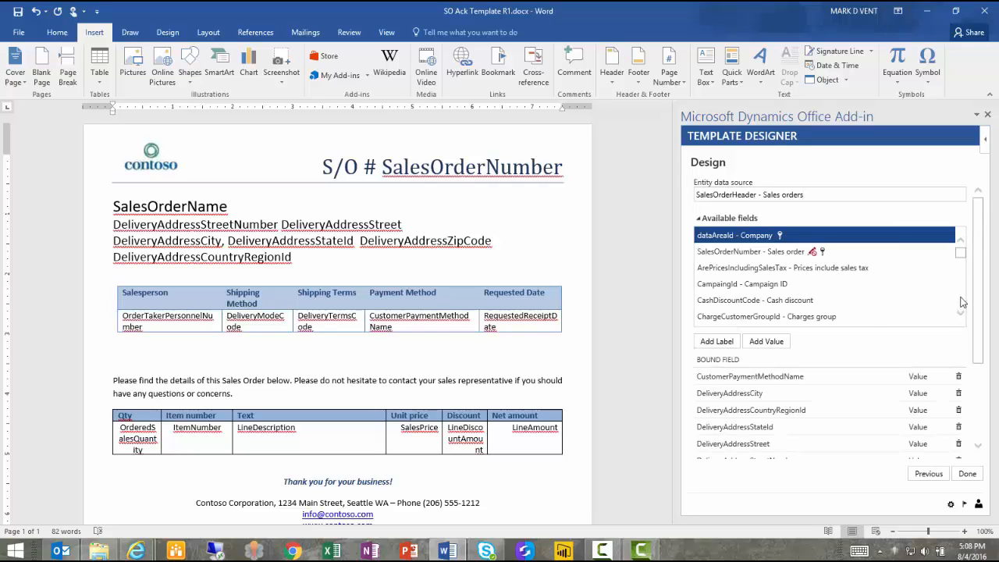
pyautogui.scroll(-4, 959, 302)
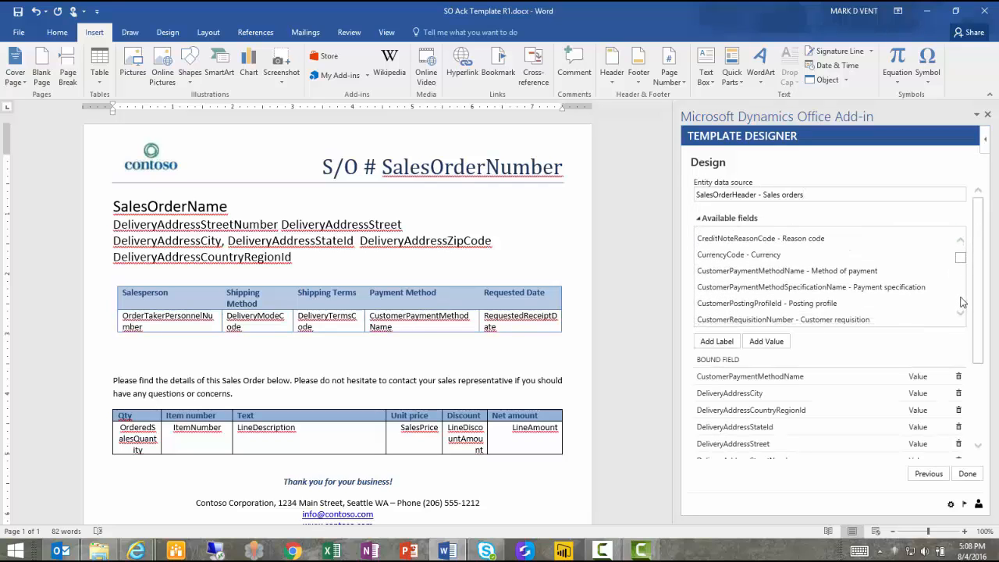
pyautogui.click(809, 320)
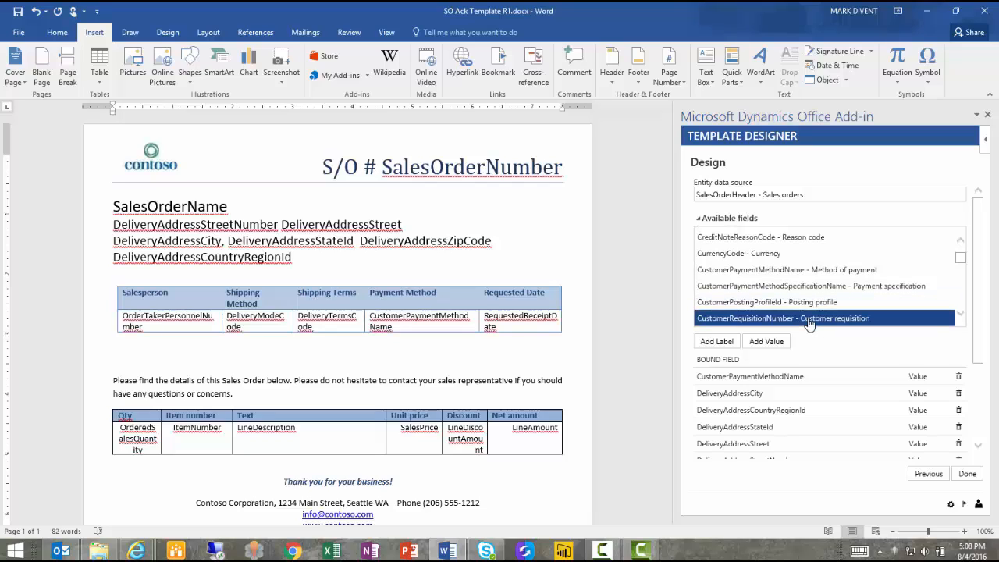
pyautogui.click(717, 342)
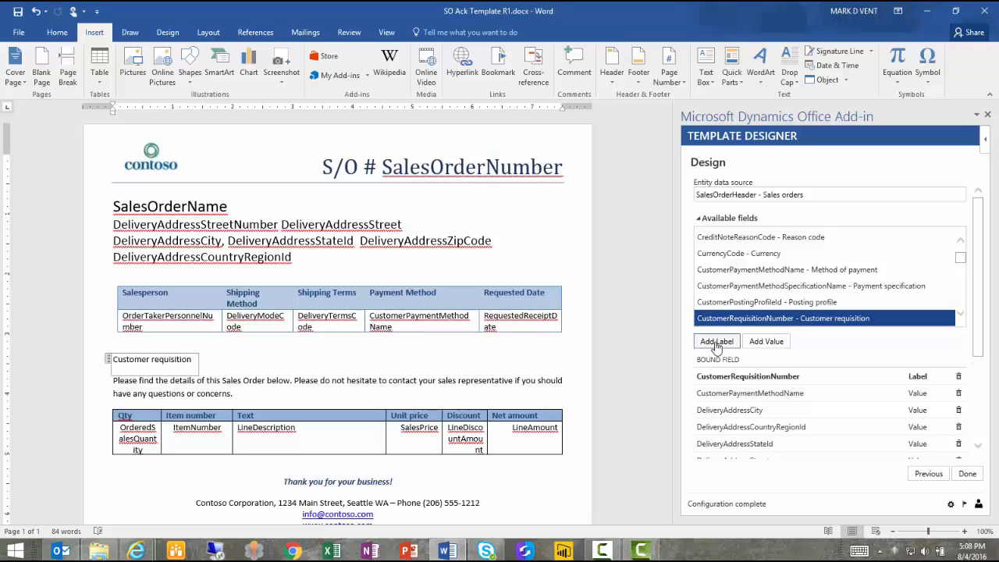
# - Insert the CustomerRequisitionNumber value after its label on the same line and finish the template design
pyautogui.click(226, 358)
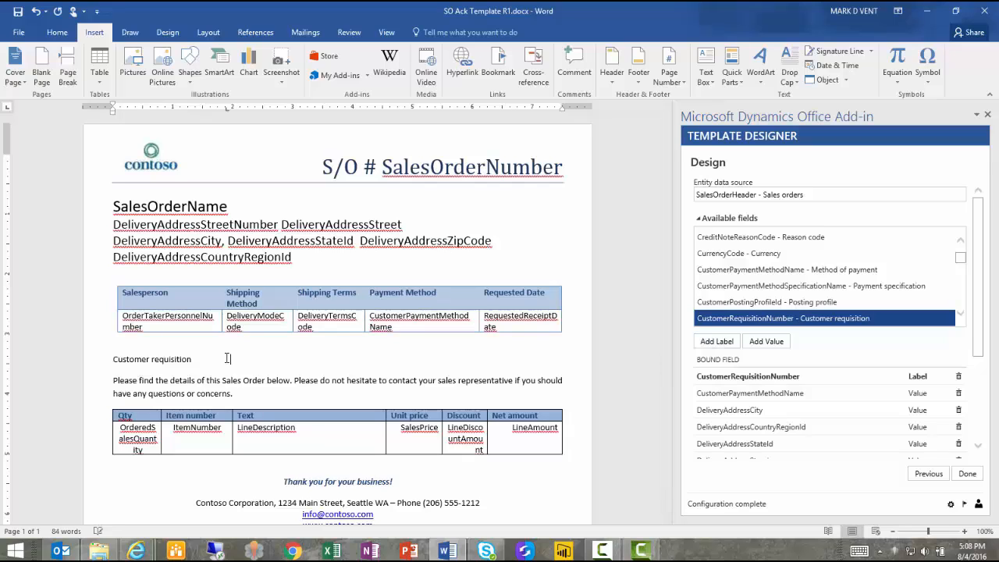
pyautogui.click(766, 342)
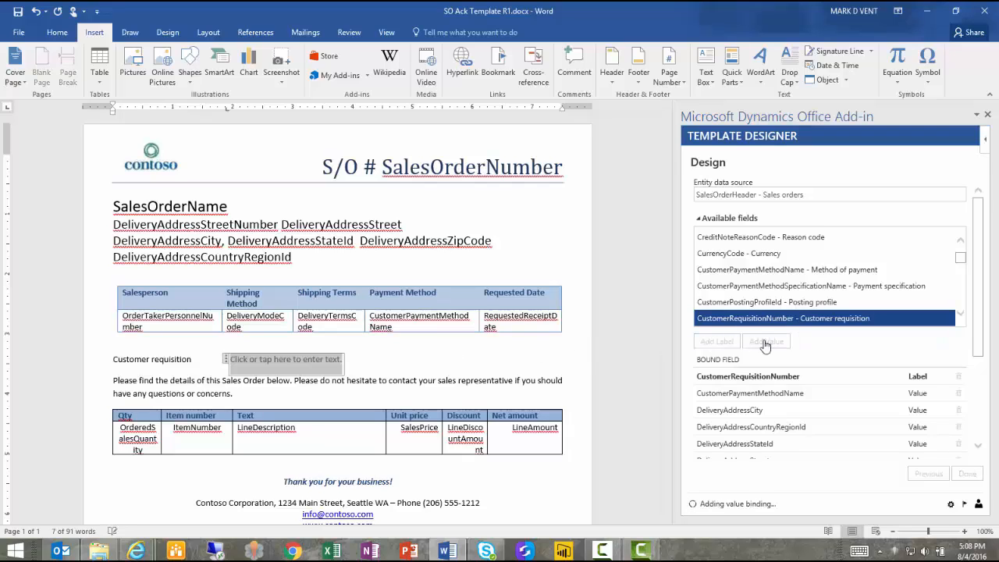
pyautogui.click(438, 376)
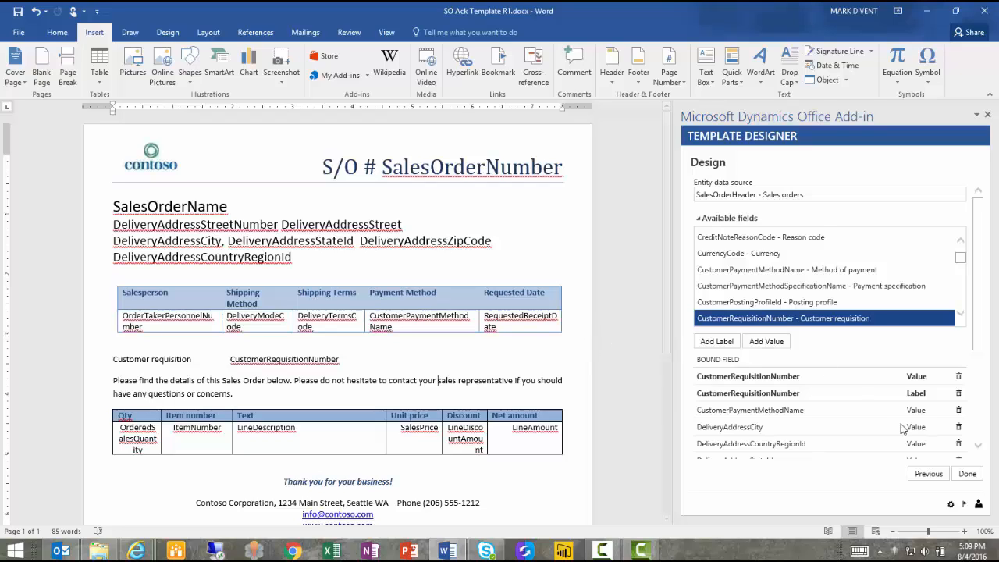
pyautogui.click(968, 474)
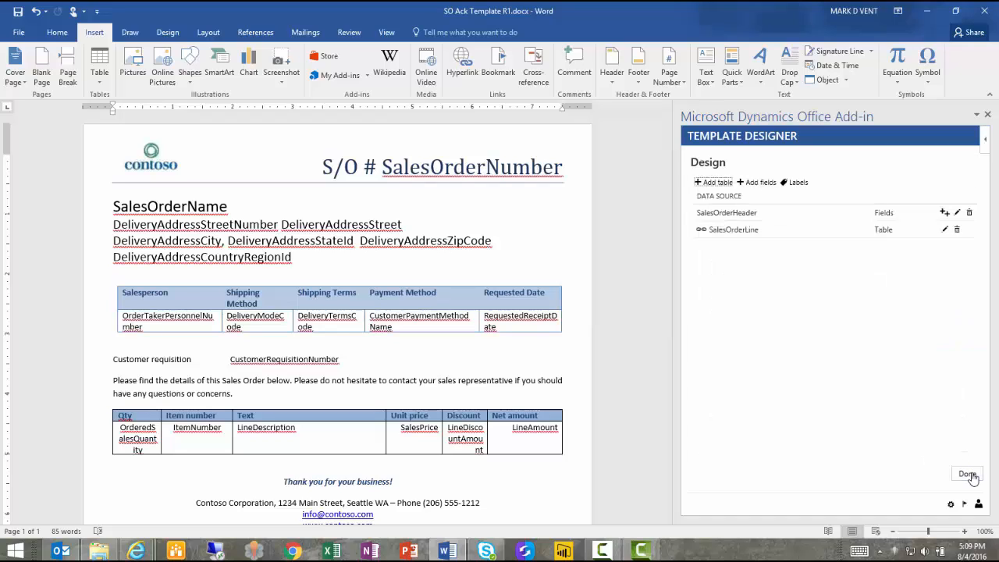
pyautogui.click(969, 475)
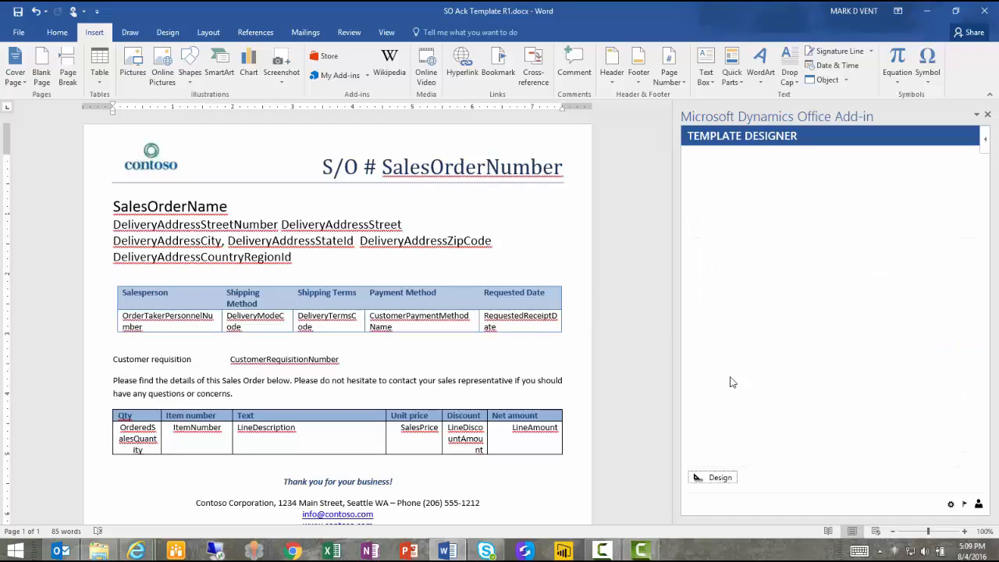
# - Save the customised template as a separate Word document
pyautogui.click(19, 32)
pyautogui.click(32, 157)
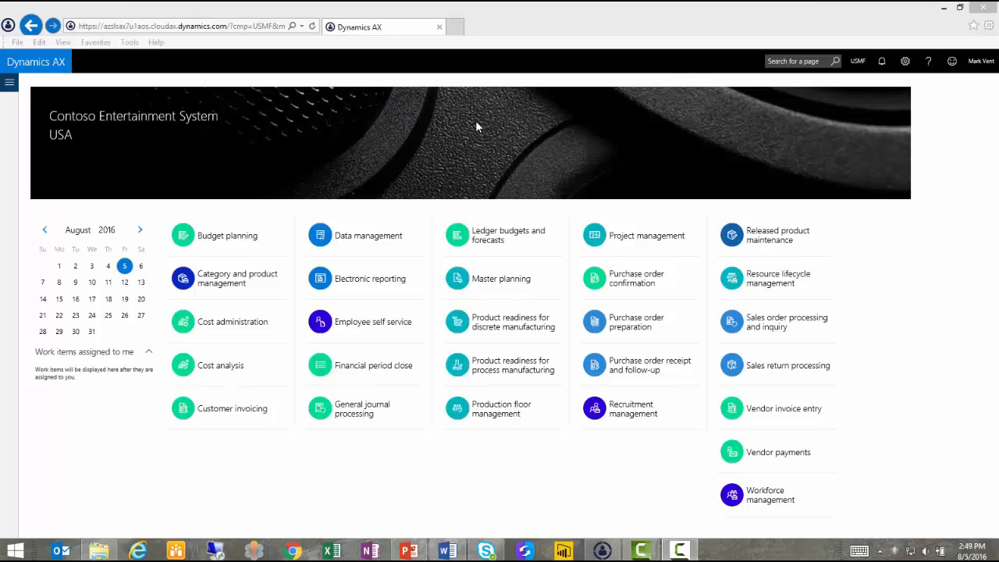
# - Switch to Dynamics AX and open the Document templates page under Office integration in the Common module
pyautogui.click(10, 82)
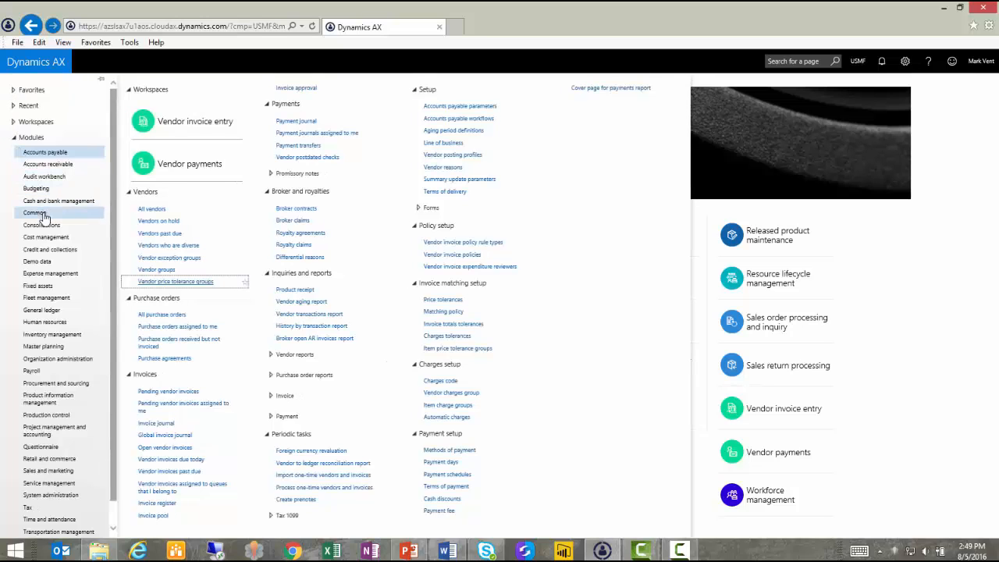
pyautogui.click(38, 213)
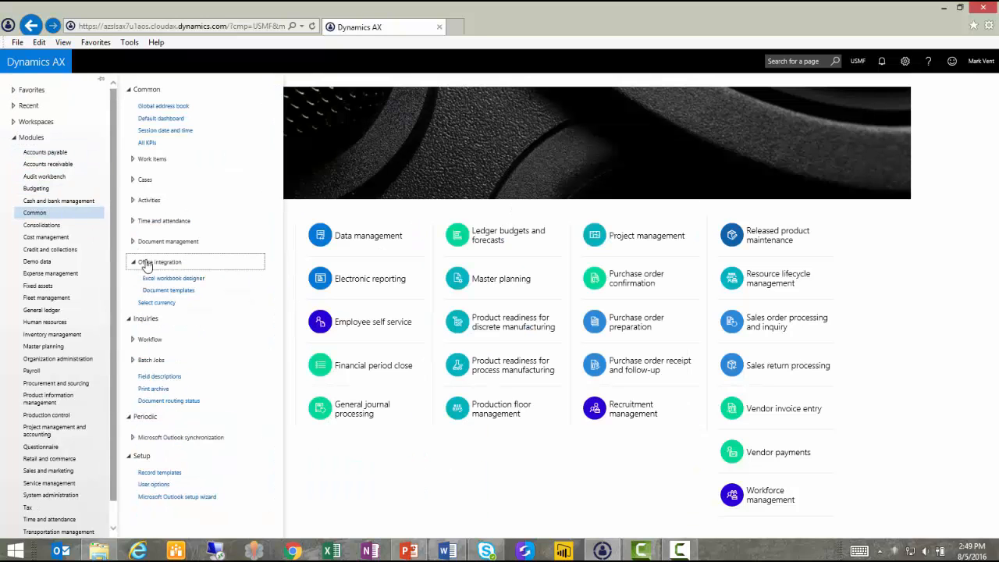
pyautogui.click(169, 290)
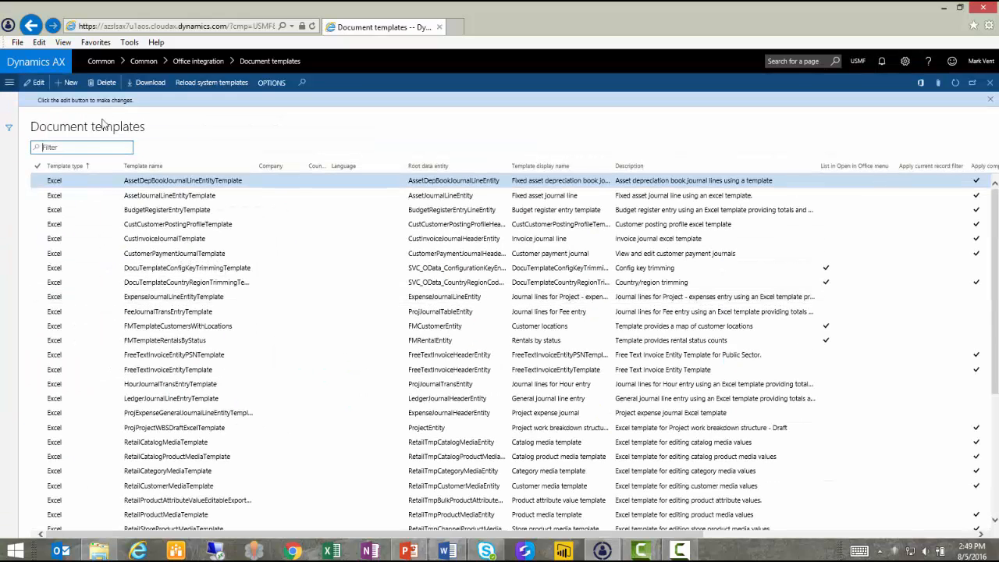
# - Add a new document template by uploading SO Ack Template R2.docx under the template name SO Ack Template R2
pyautogui.click(70, 85)
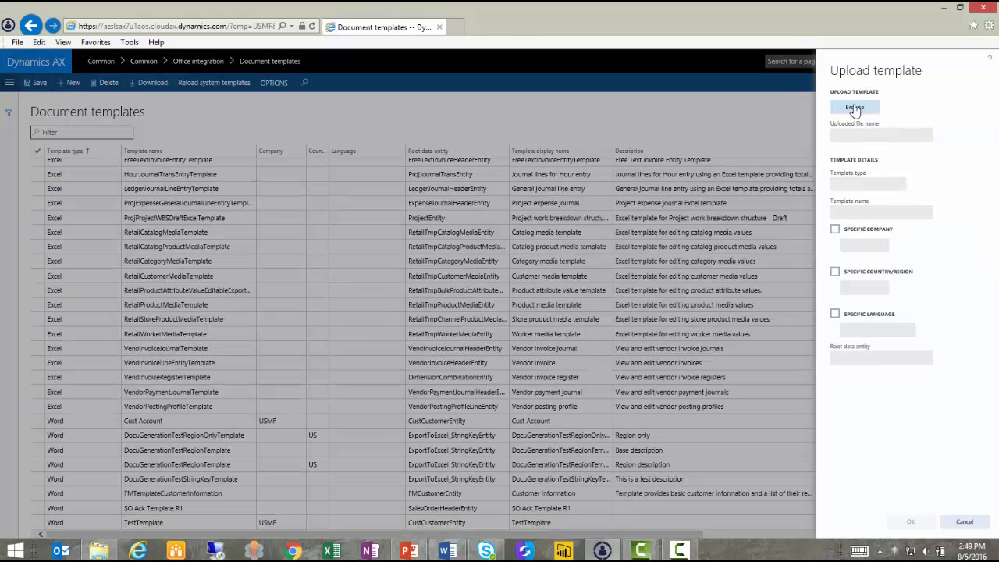
pyautogui.click(855, 109)
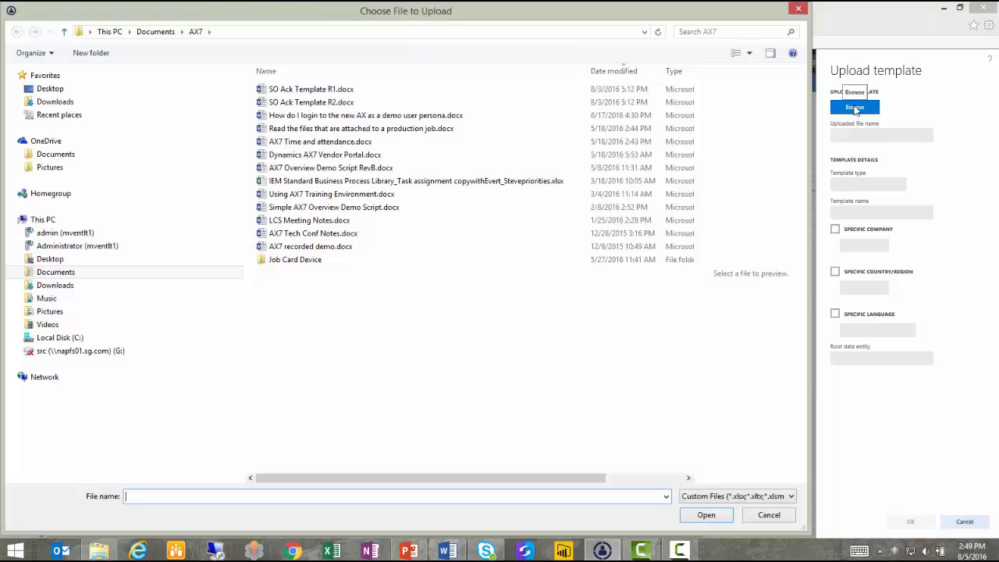
pyautogui.click(306, 105)
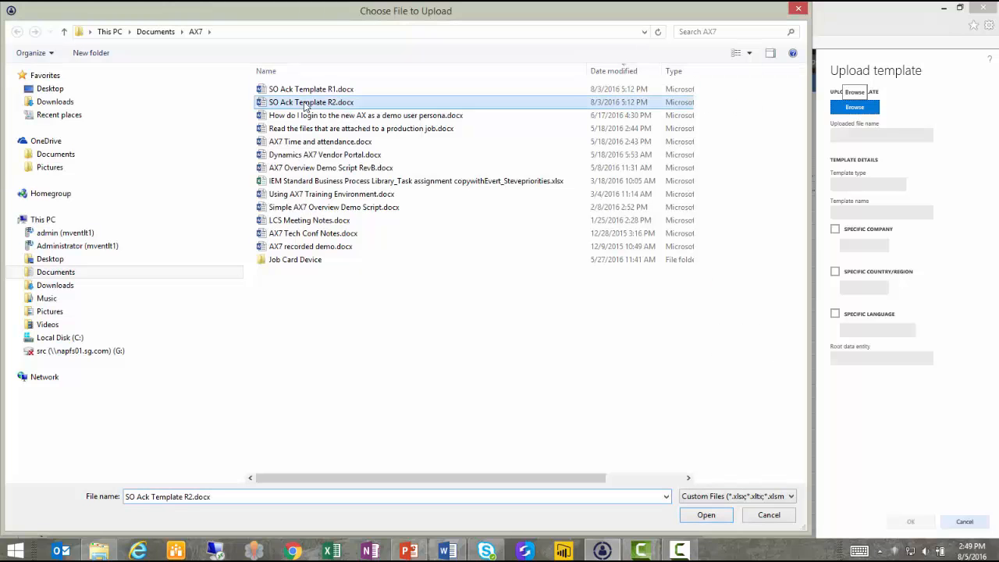
pyautogui.press('Return')
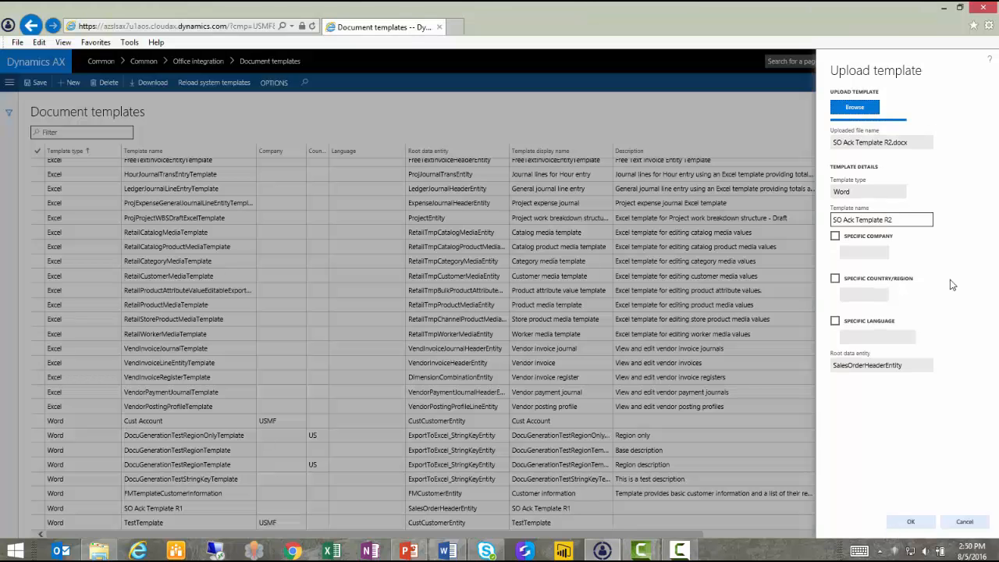
pyautogui.click(910, 523)
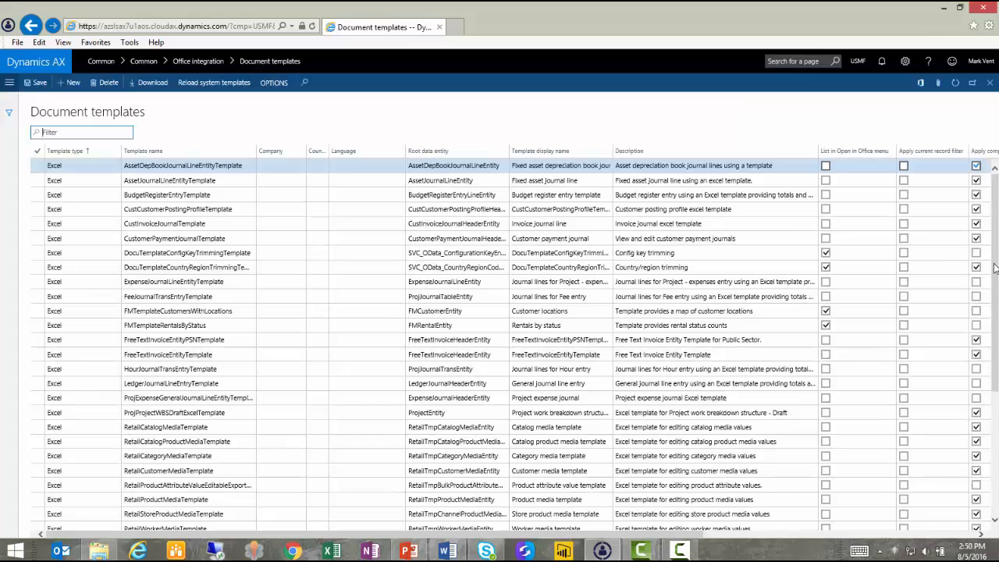
# - Check the SO Ack Template R1 and R2 entries and their settings in the document templates list
pyautogui.scroll(-5, 996, 400)
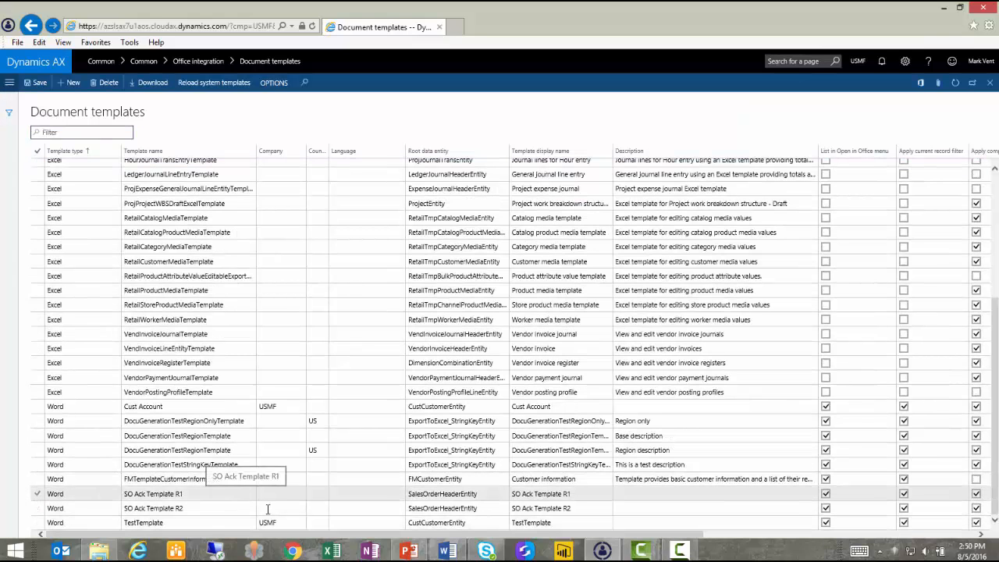
pyautogui.click(291, 522)
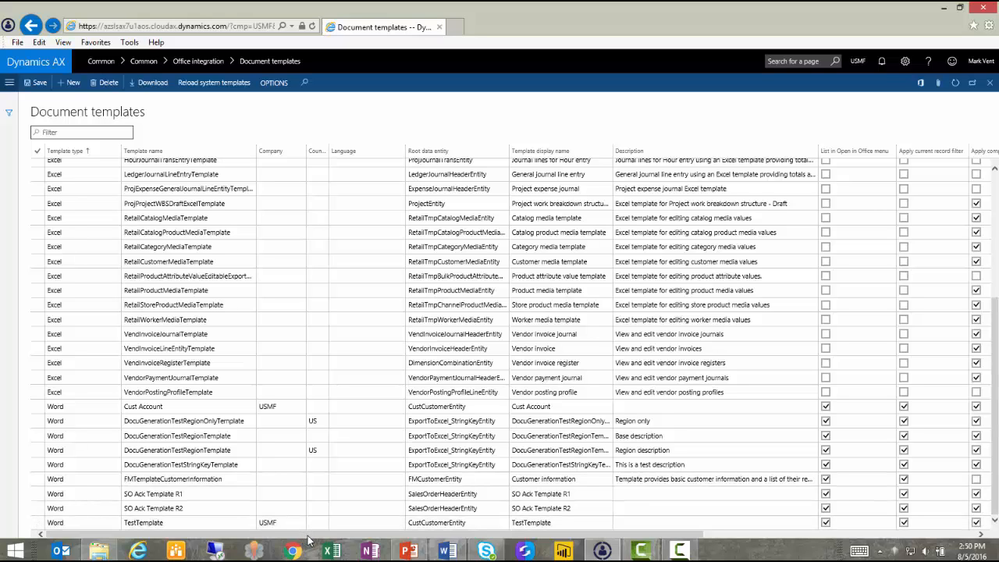
pyautogui.moveTo(309, 536); pyautogui.dragTo(212, 523)
pyautogui.click(286, 276)
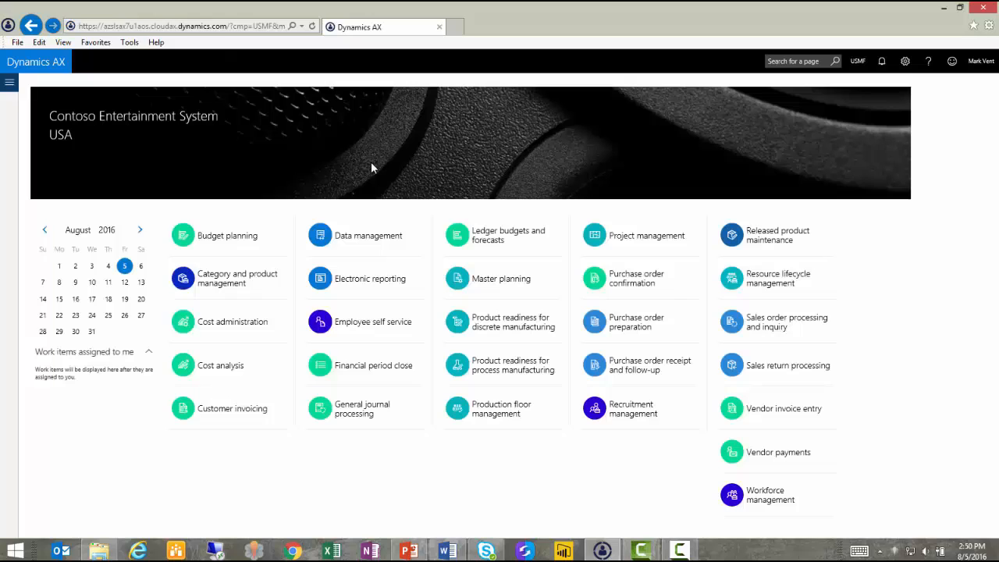
# - Open the second unconfirmed sales order, for Forest Wholesales, from the Sales order processing and inquiry workspace
pyautogui.click(763, 330)
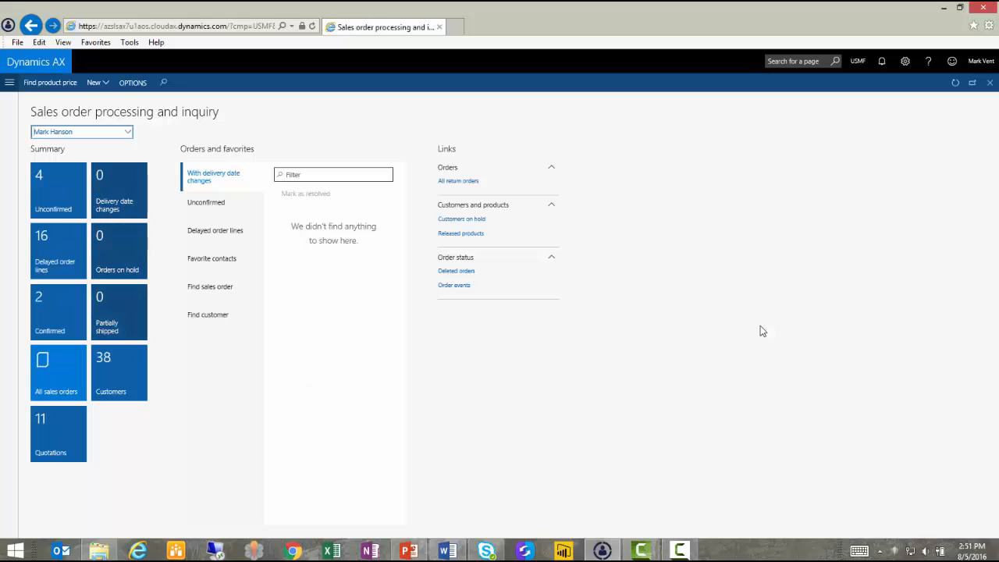
pyautogui.click(206, 207)
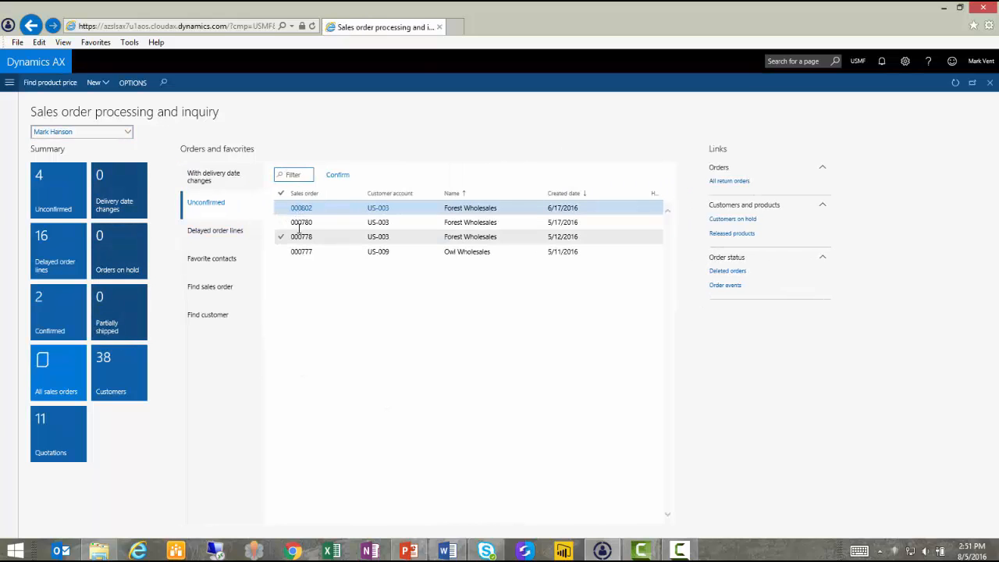
pyautogui.click(305, 222)
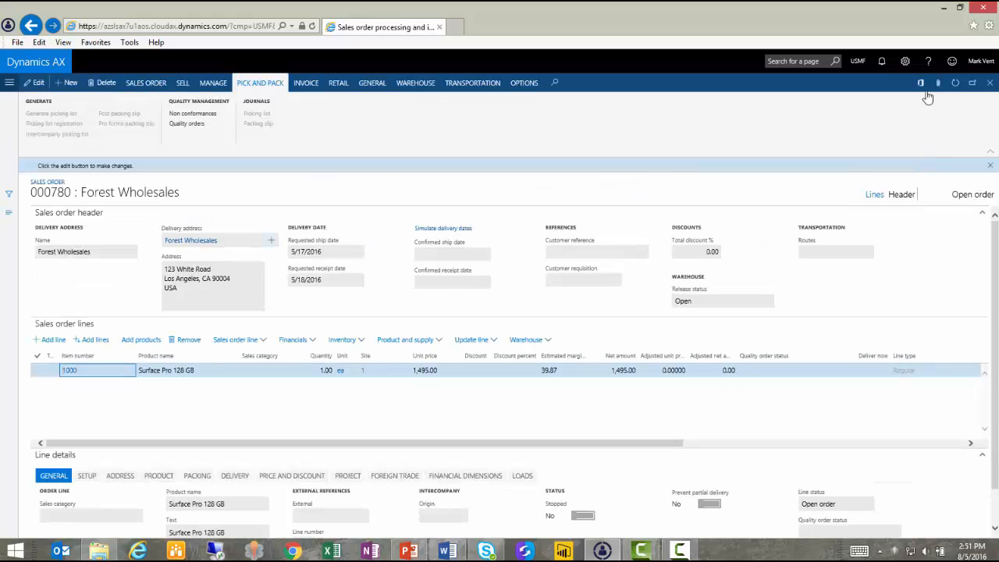
# - Show the Office export options for the open Forest Wholesales sales order
pyautogui.click(922, 84)
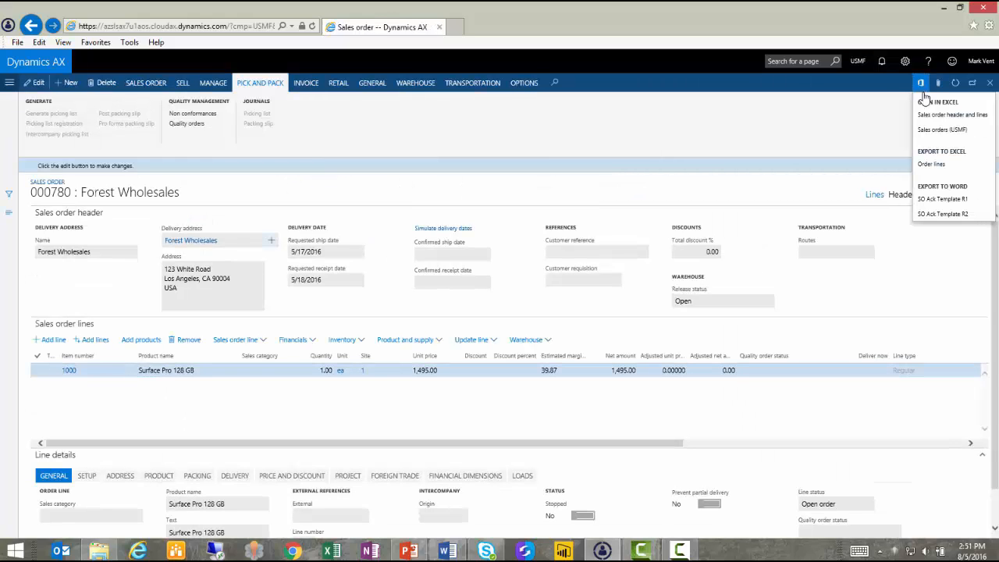